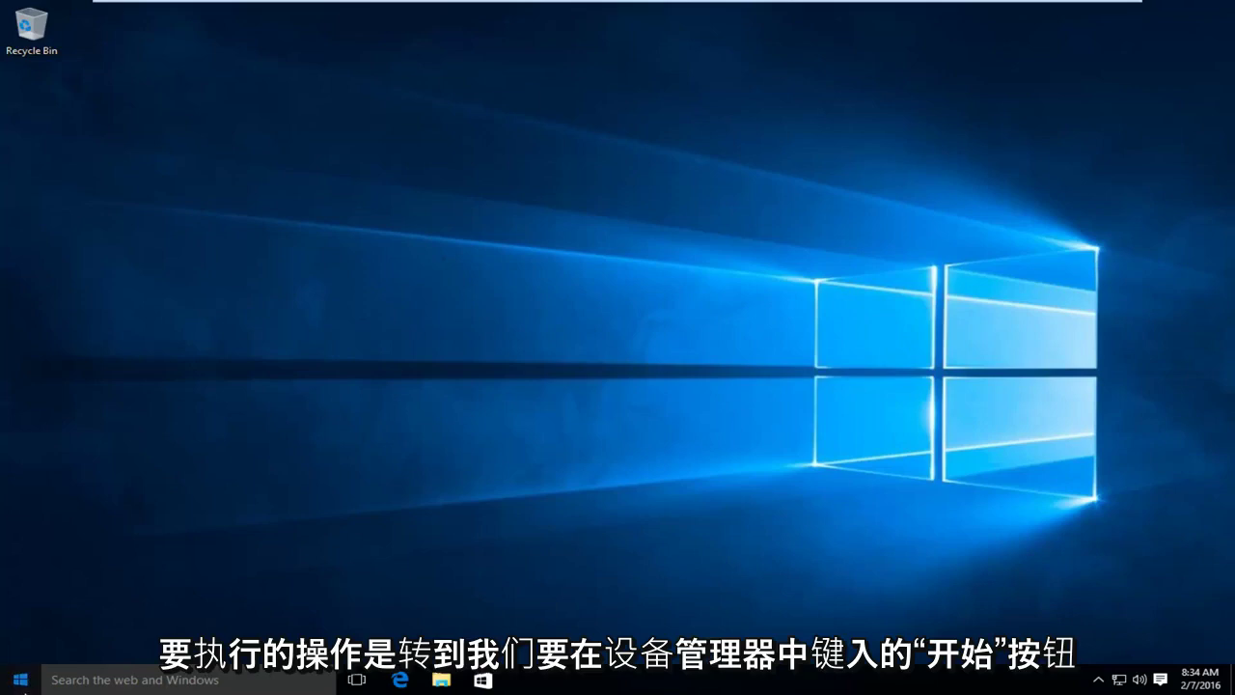
# Search the Start menu for 'device manager' and launch Device Manager.
pyautogui.click(35, 685)
pyautogui.write('de')
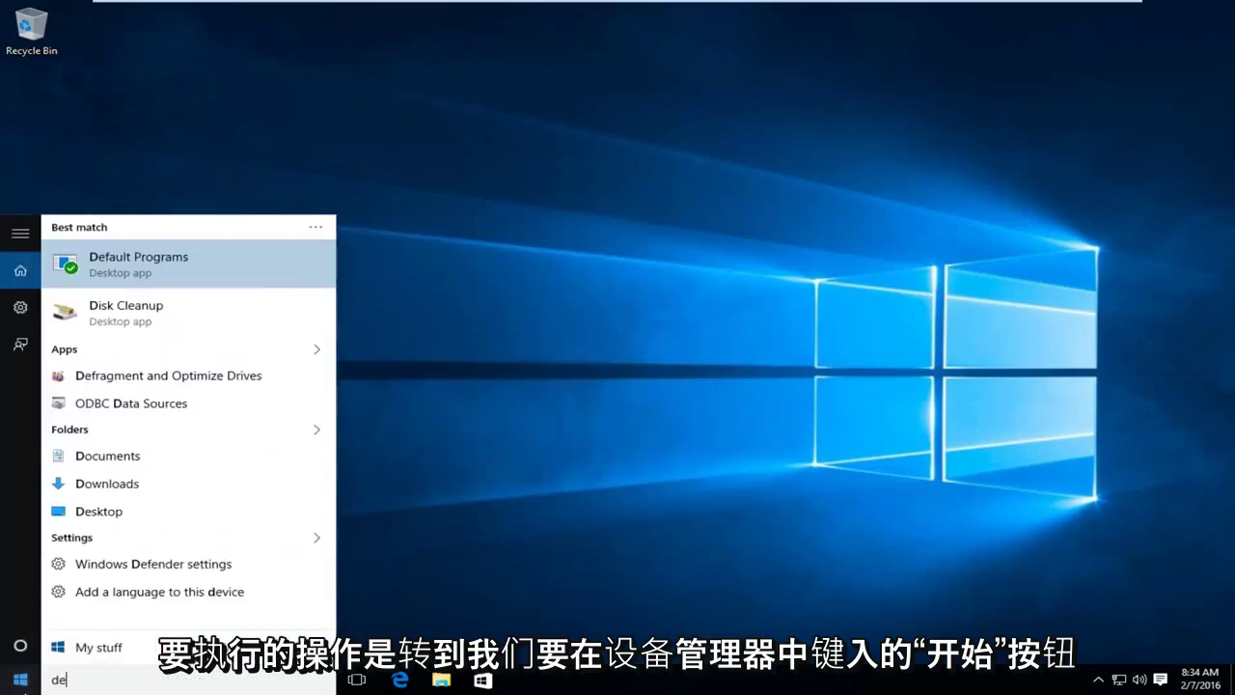
pyautogui.write('vice manager')
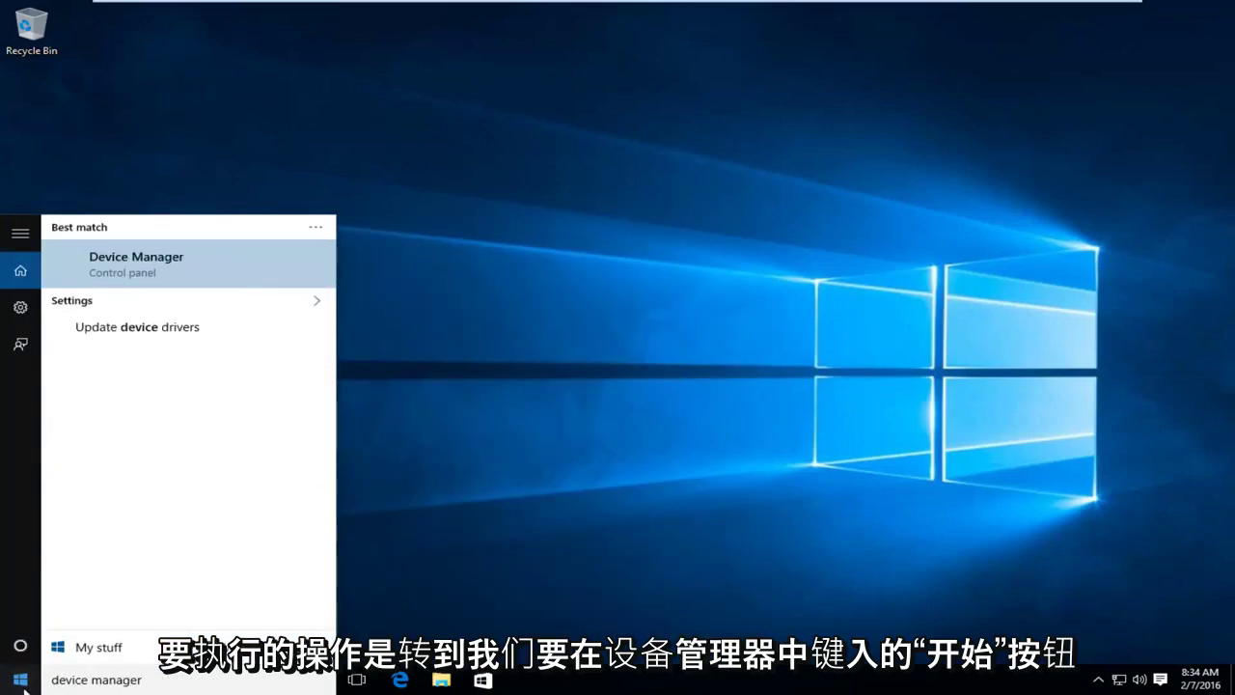
pyautogui.click(103, 261)
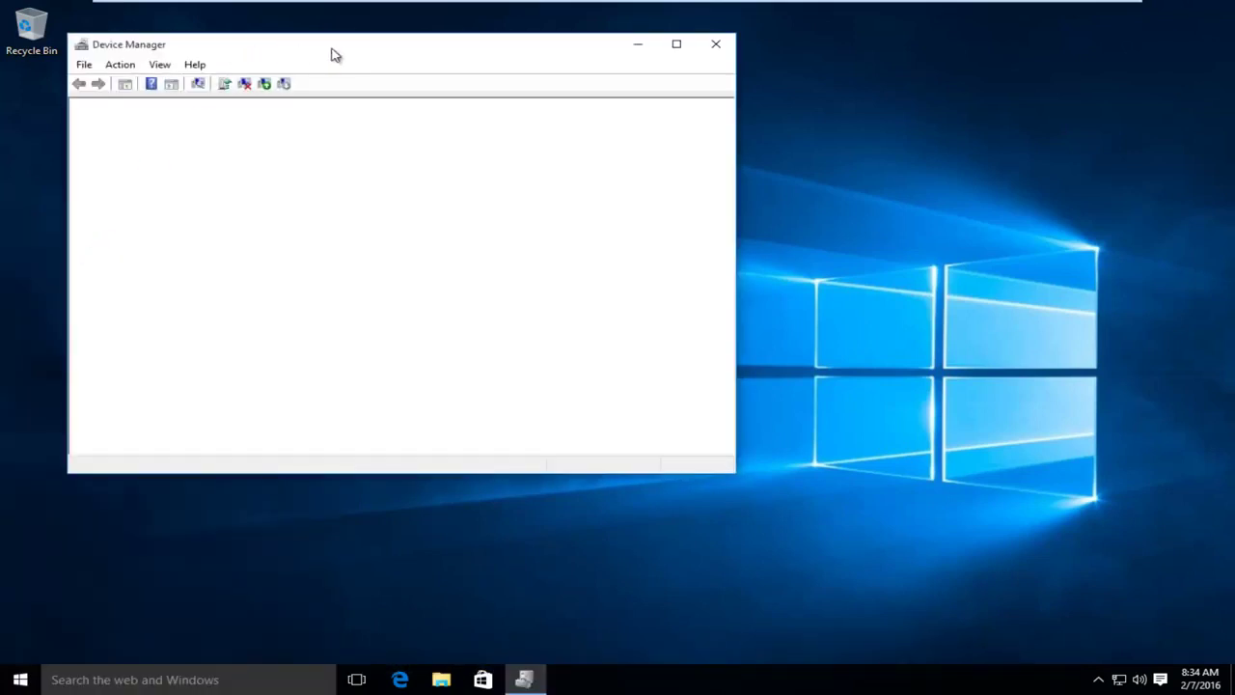
# Expand 'Sound, video and game controllers' and select High Definition Audio Device.
pyautogui.moveTo(334, 52); pyautogui.dragTo(518, 71)
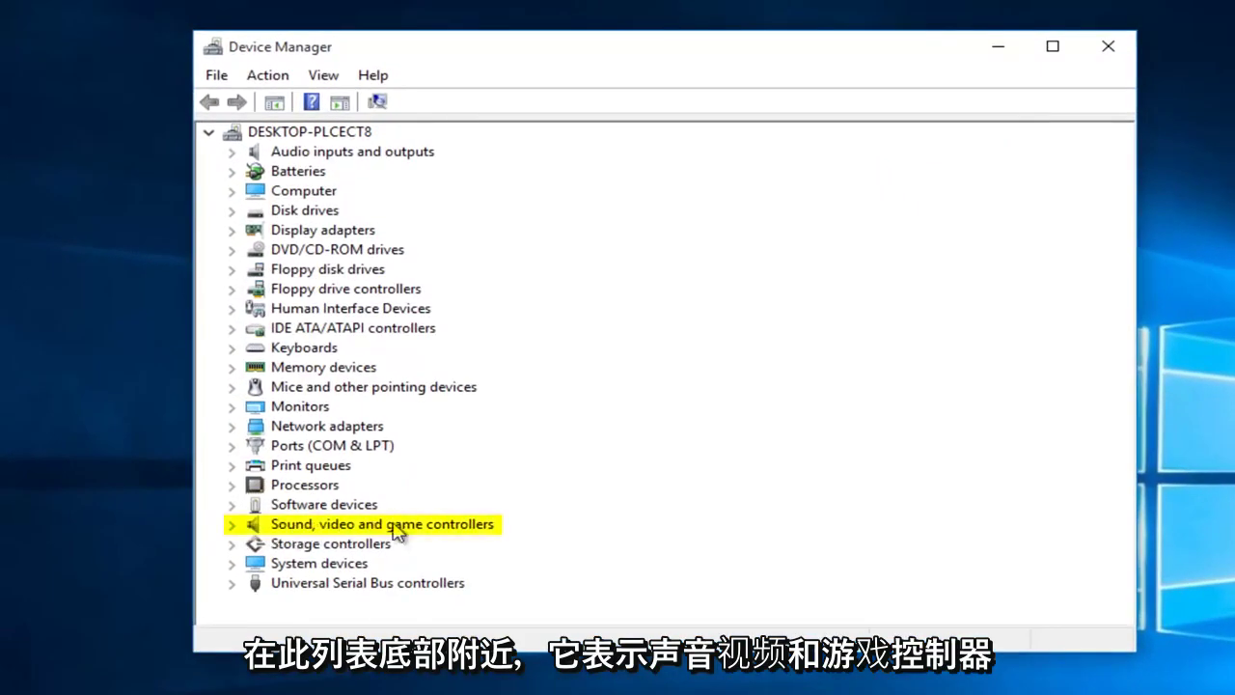
pyautogui.click(232, 525)
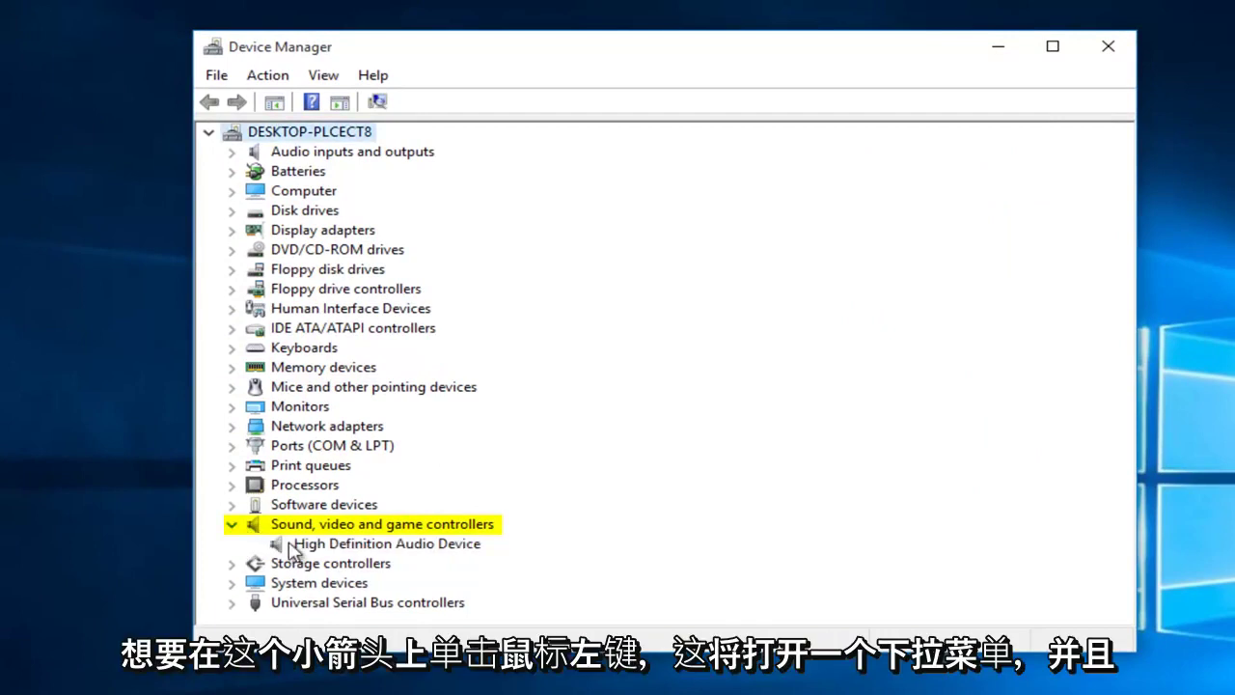
pyautogui.click(287, 547)
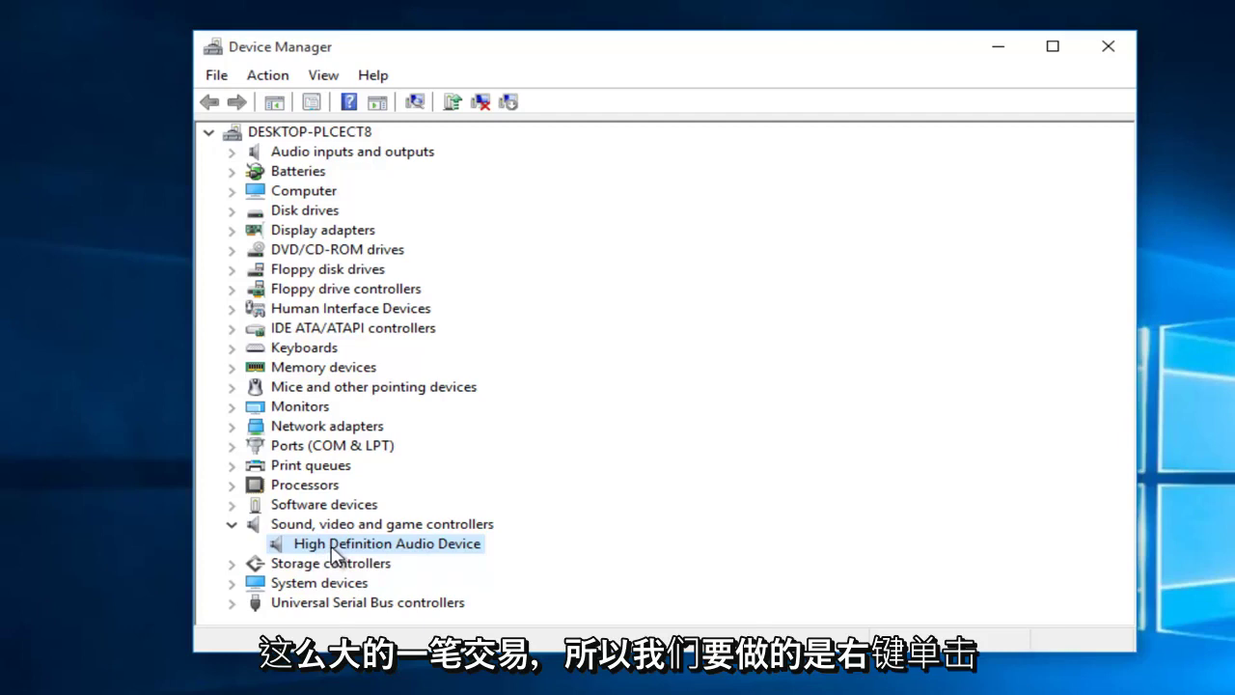
# Choose 'Update Driver Software...' from the High Definition Audio Device's context menu.
pyautogui.rightClick(355, 549)
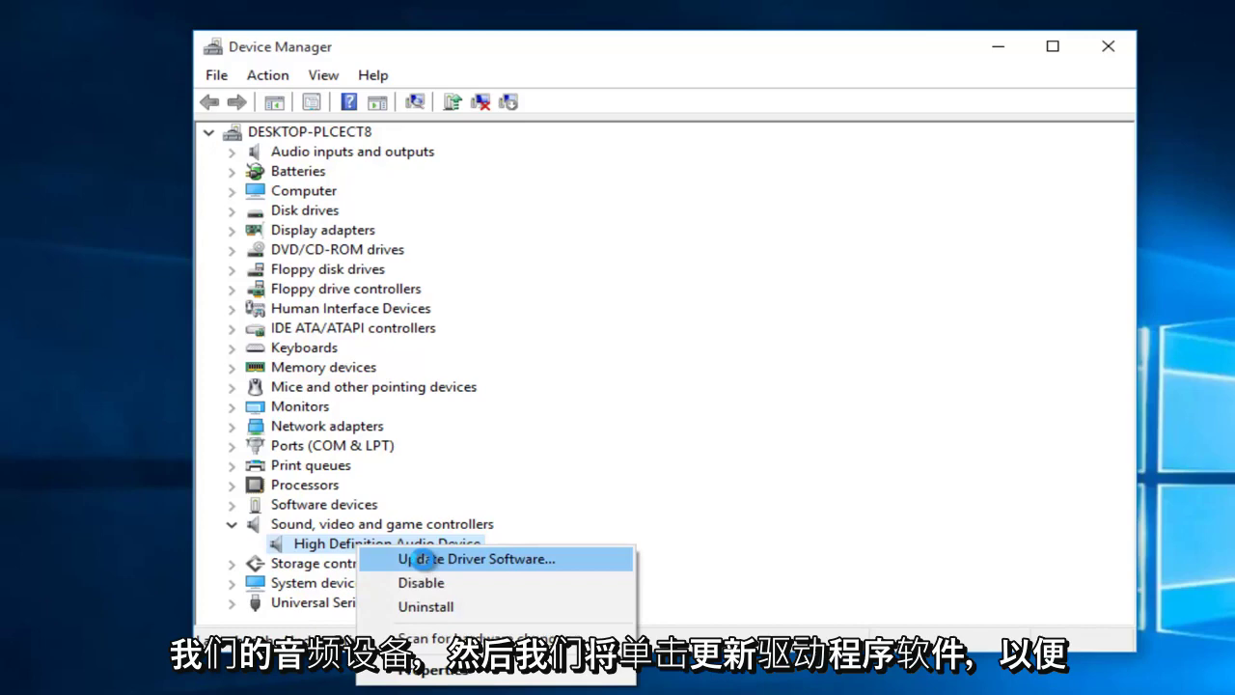
pyautogui.click(422, 559)
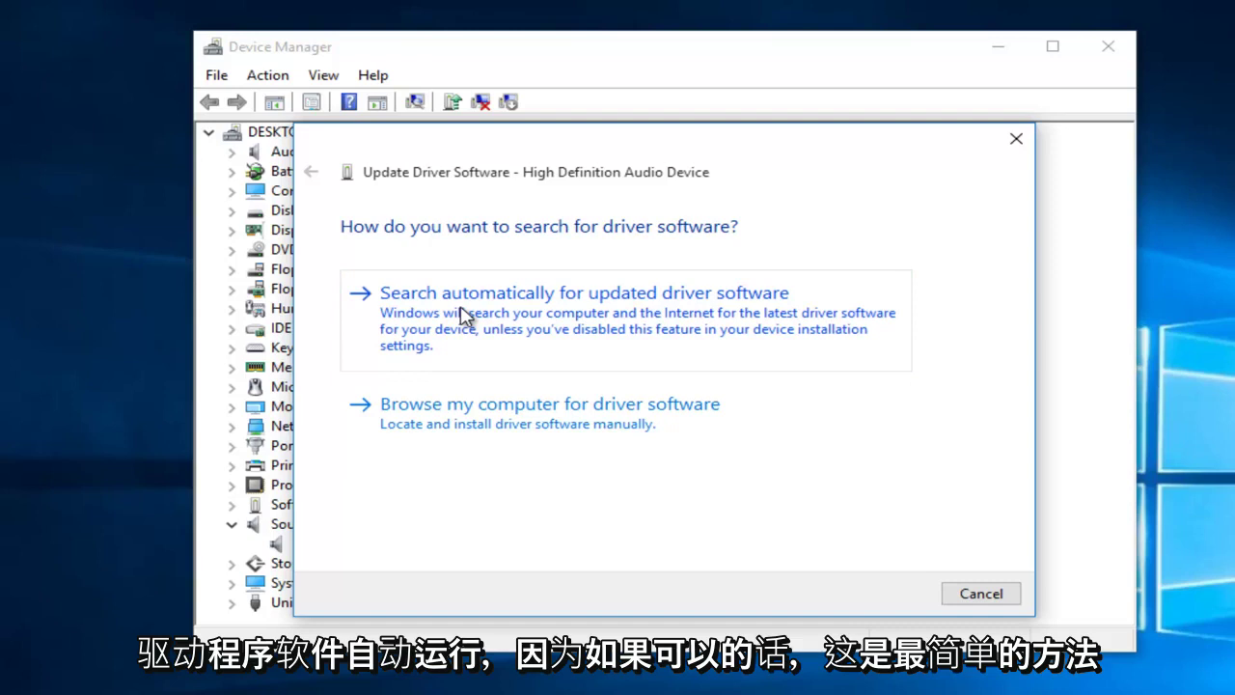
pyautogui.click(539, 321)
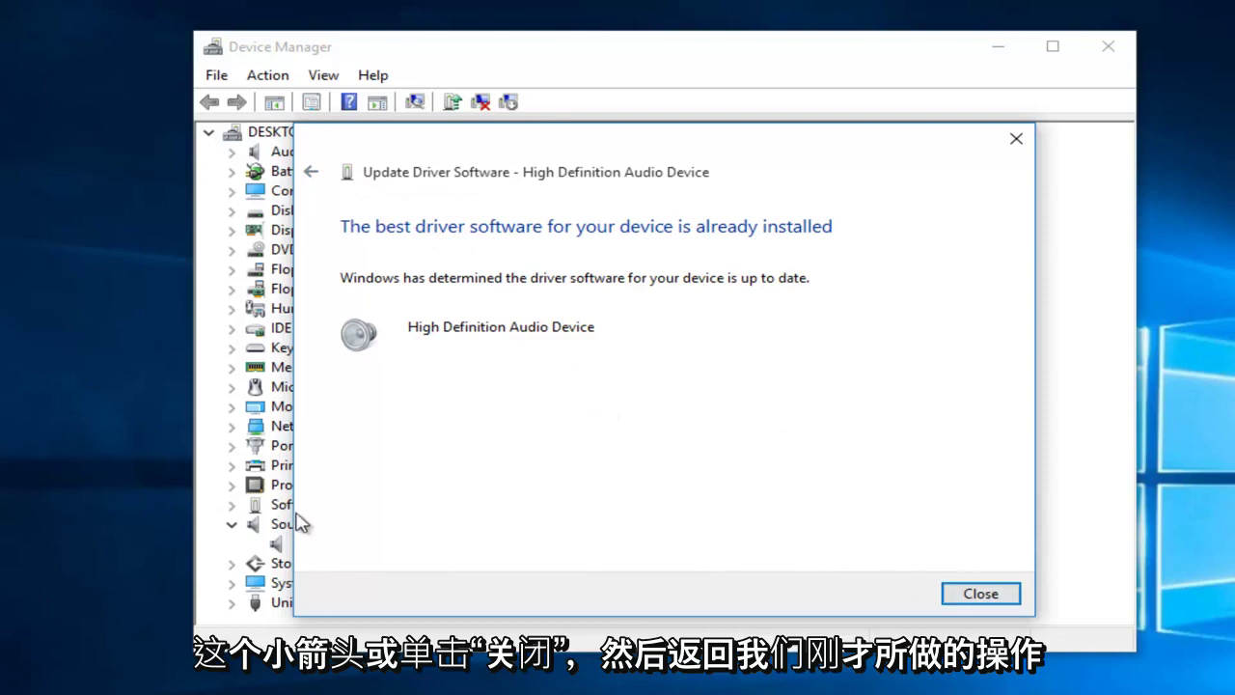
pyautogui.click(310, 176)
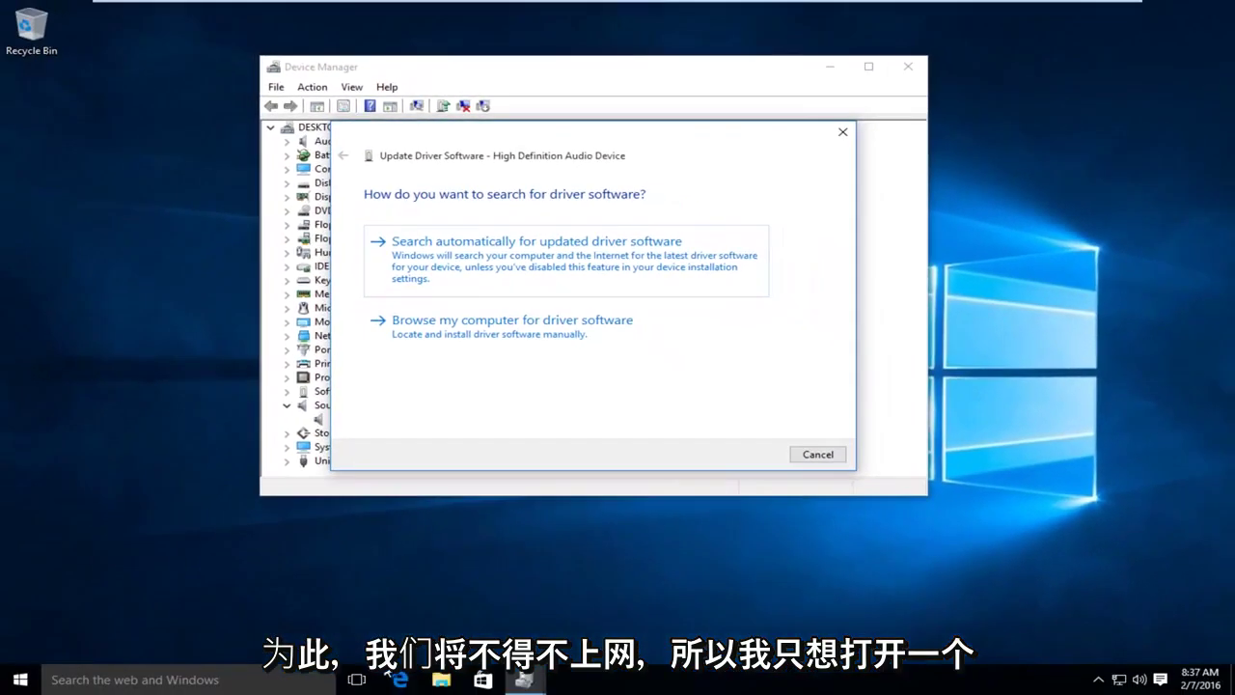
# Launch Microsoft Edge from the taskbar and position its window beside Device Manager.
pyautogui.click(401, 679)
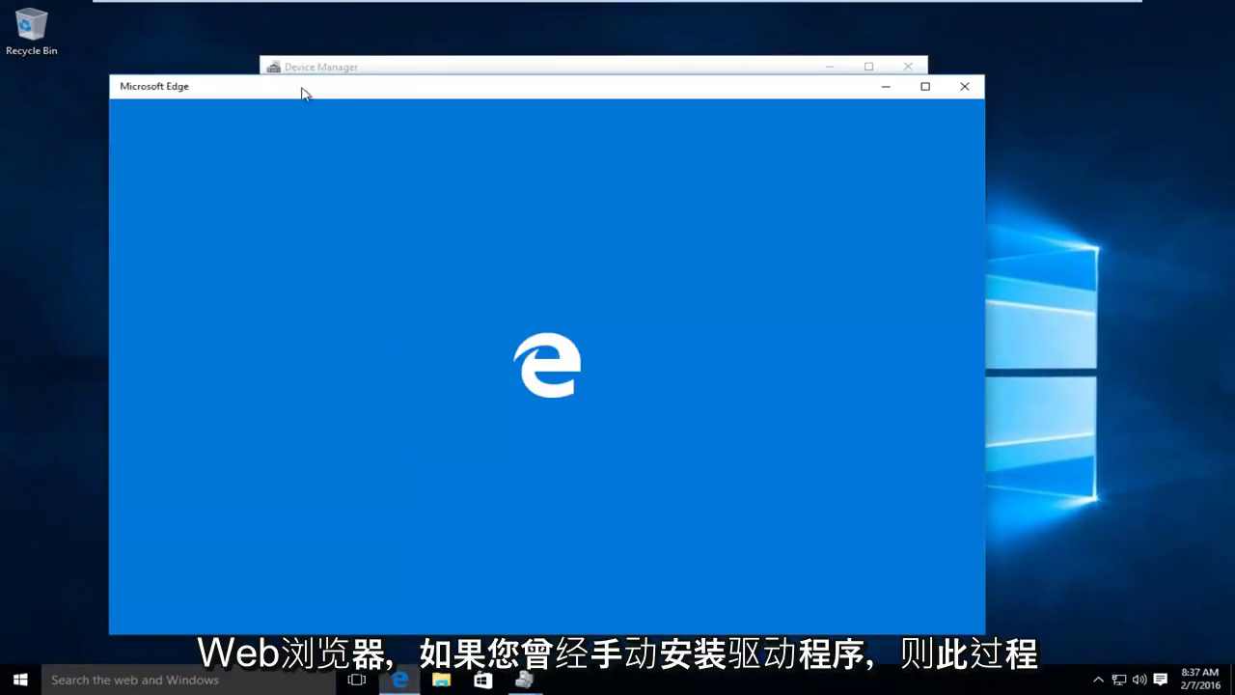
pyautogui.moveTo(302, 92); pyautogui.dragTo(439, 97)
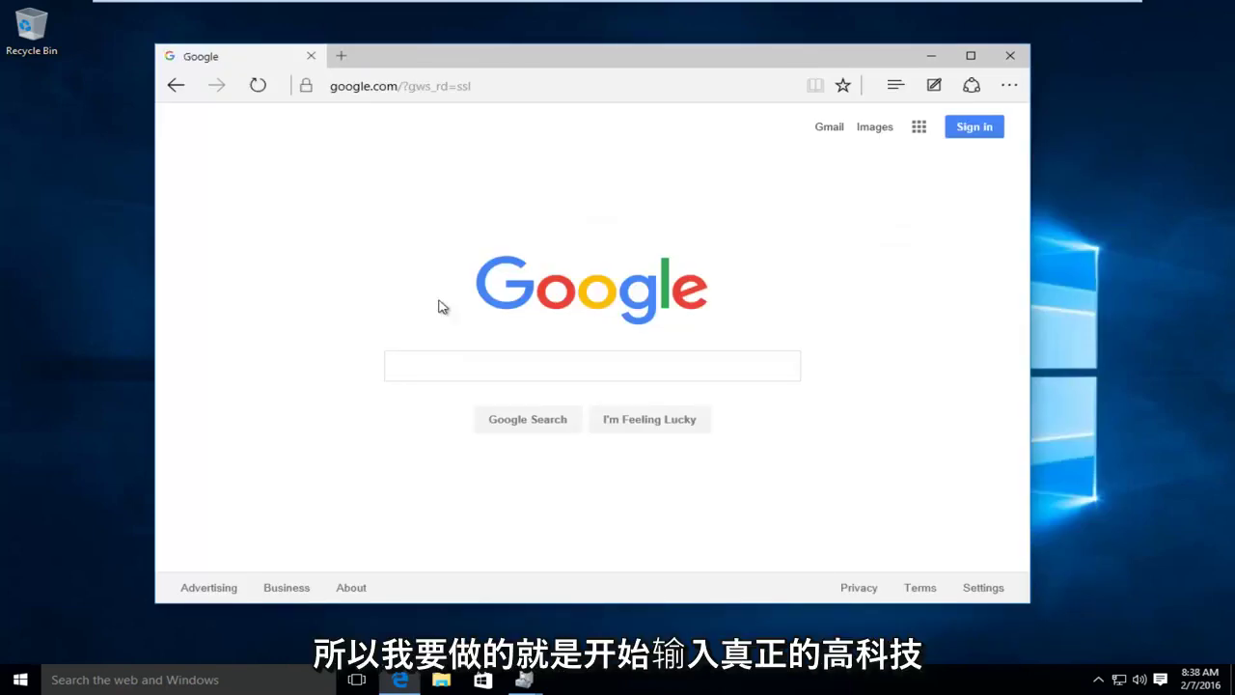
# Search Google for 'realtek high definition audio driver' using the autocomplete suggestion.
pyautogui.write('r')
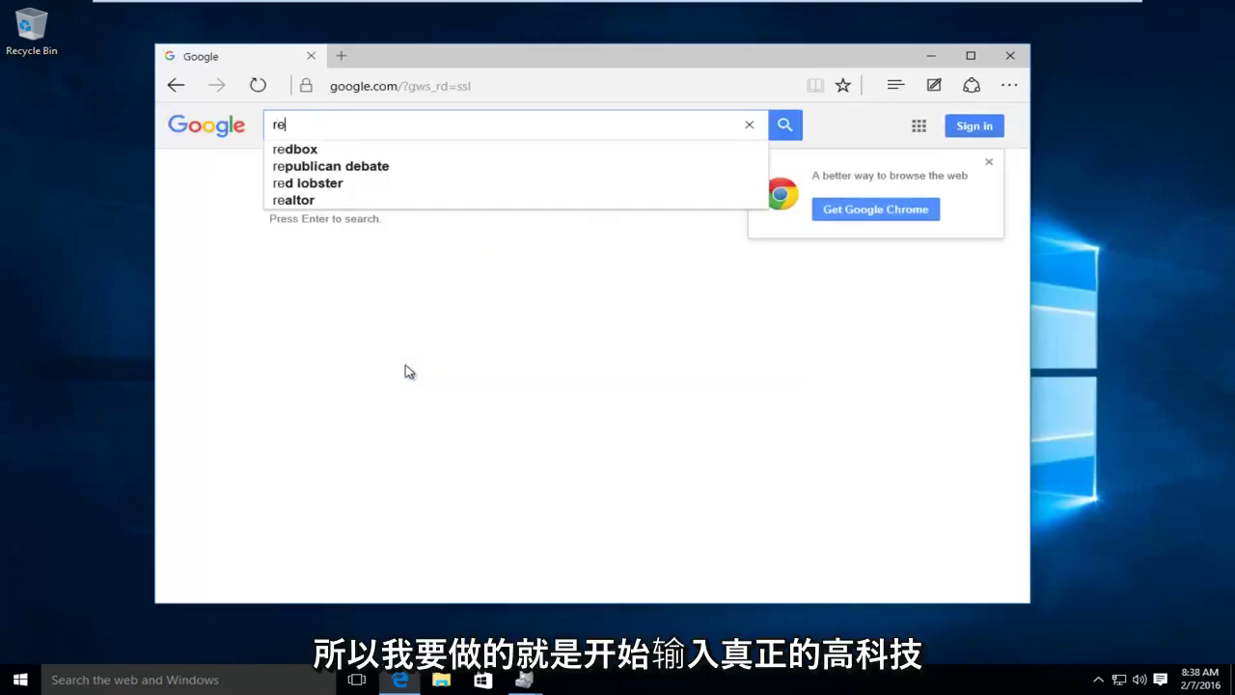
pyautogui.write('ealtek ')
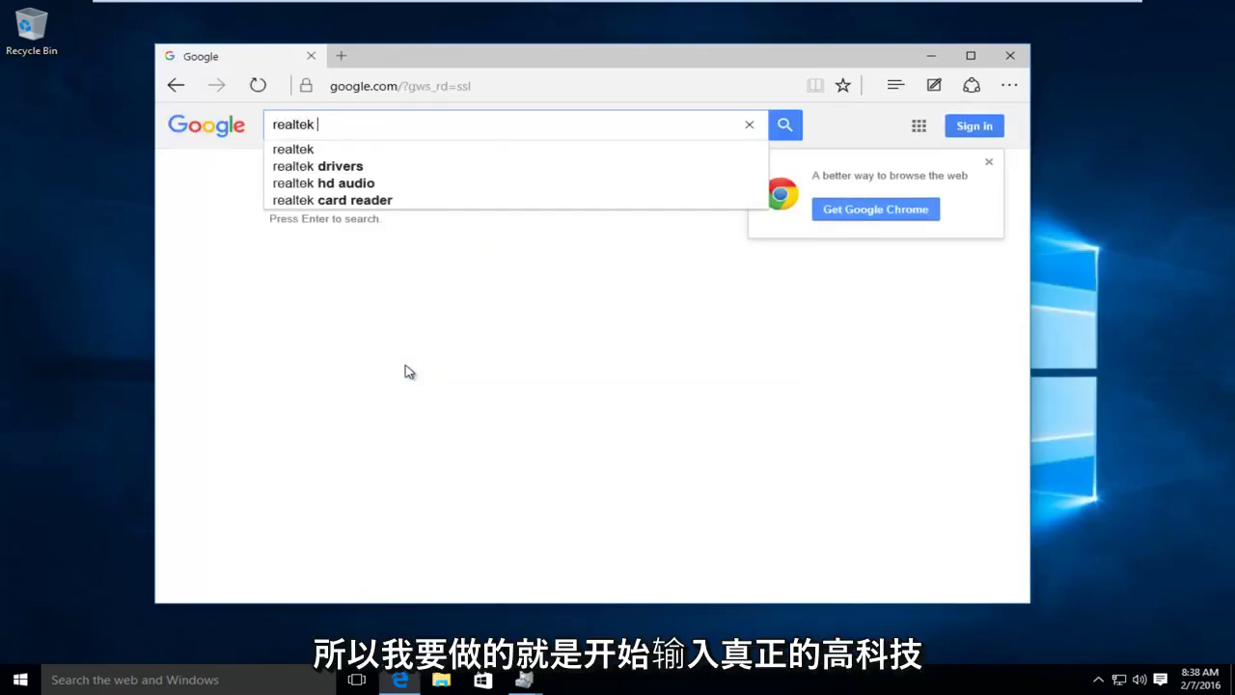
pyautogui.write('high defin')
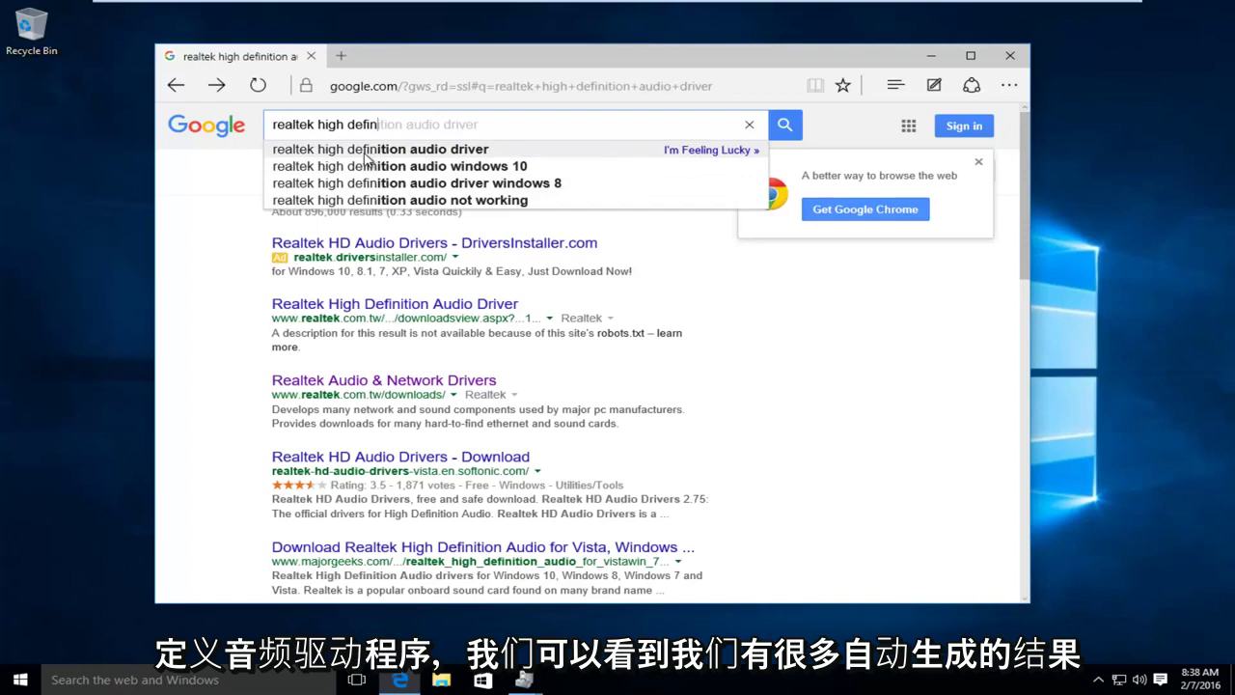
pyautogui.click(367, 152)
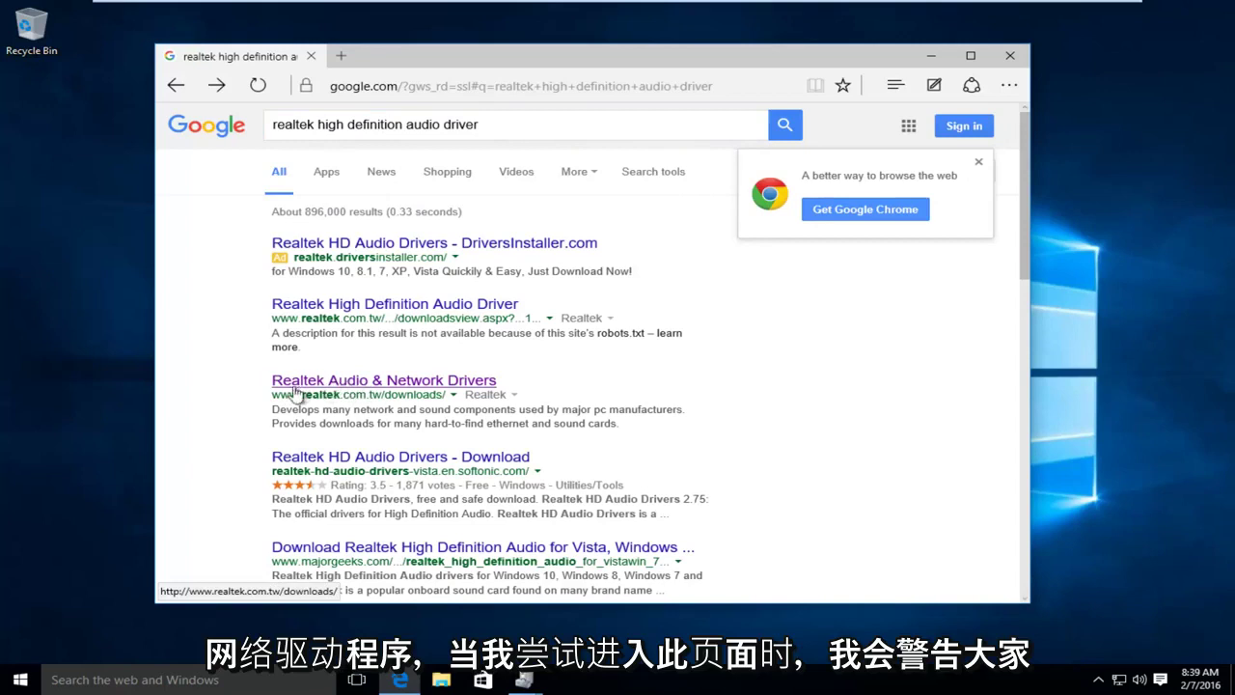
# Follow the Realtek Audio & Network Drivers result and check the unreachable page's address.
pyautogui.click(356, 390)
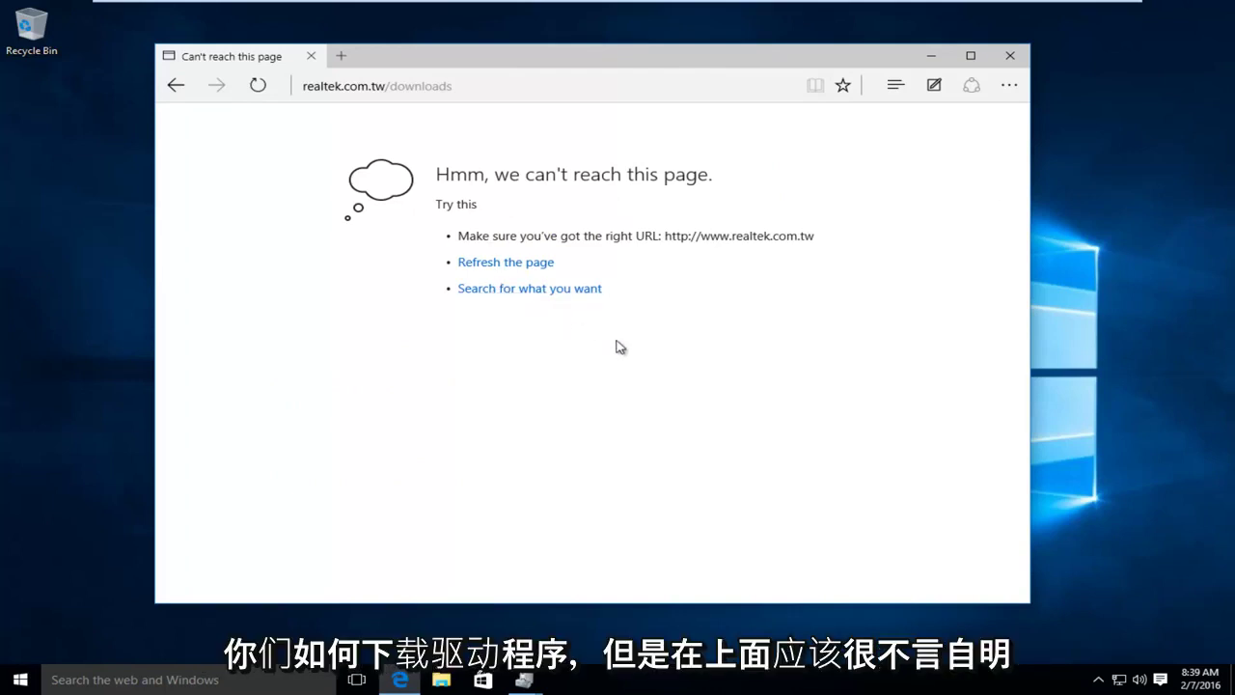
pyautogui.click(376, 86)
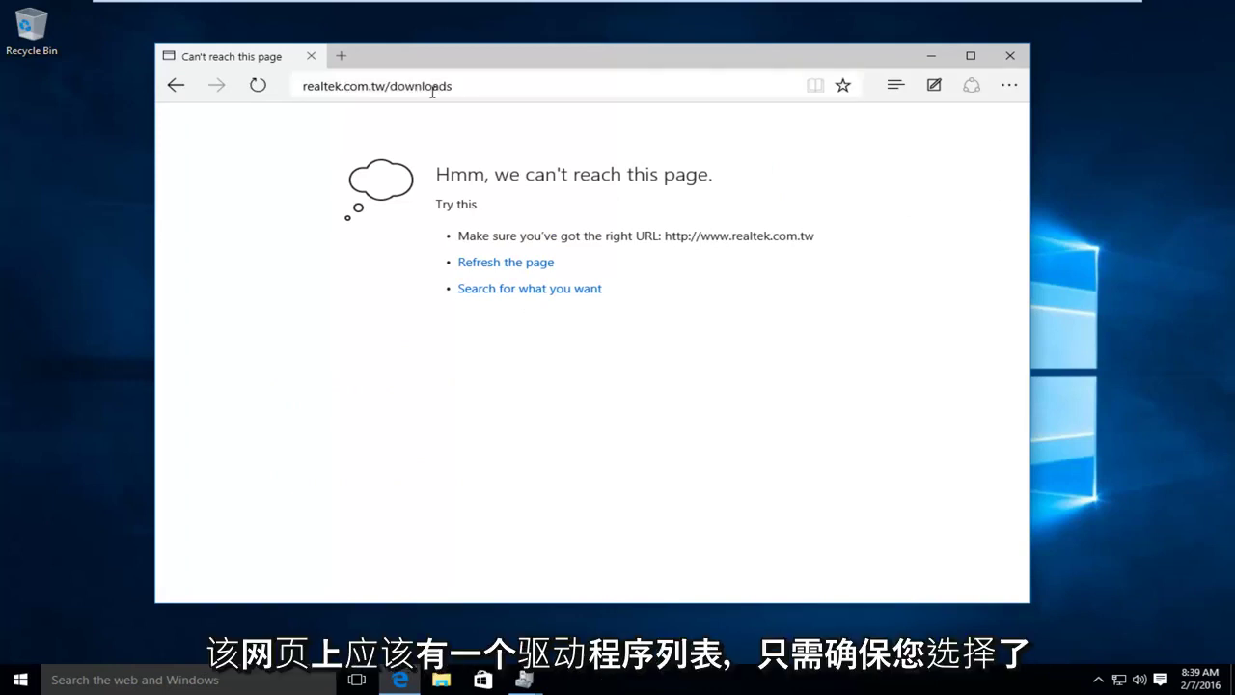
pyautogui.click(471, 270)
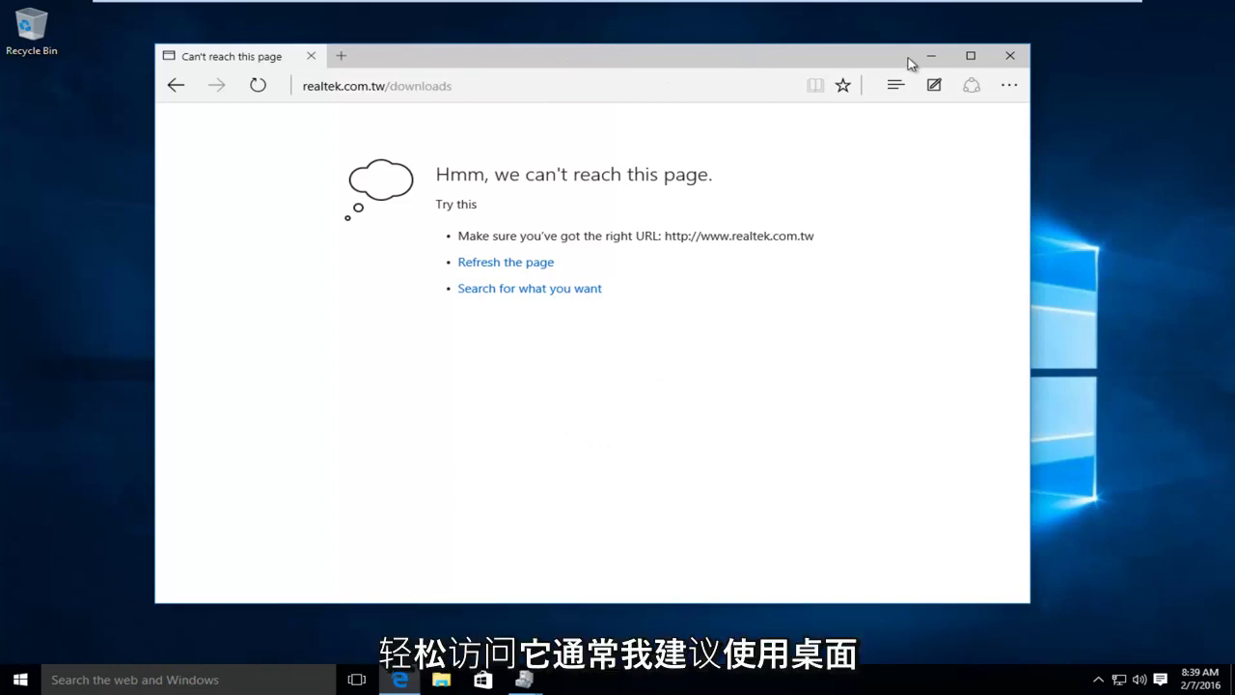
# Close Edge and choose 'Browse my computer for driver software' in the wizard.
pyautogui.click(1009, 58)
pyautogui.moveTo(738, 148); pyautogui.dragTo(599, 121)
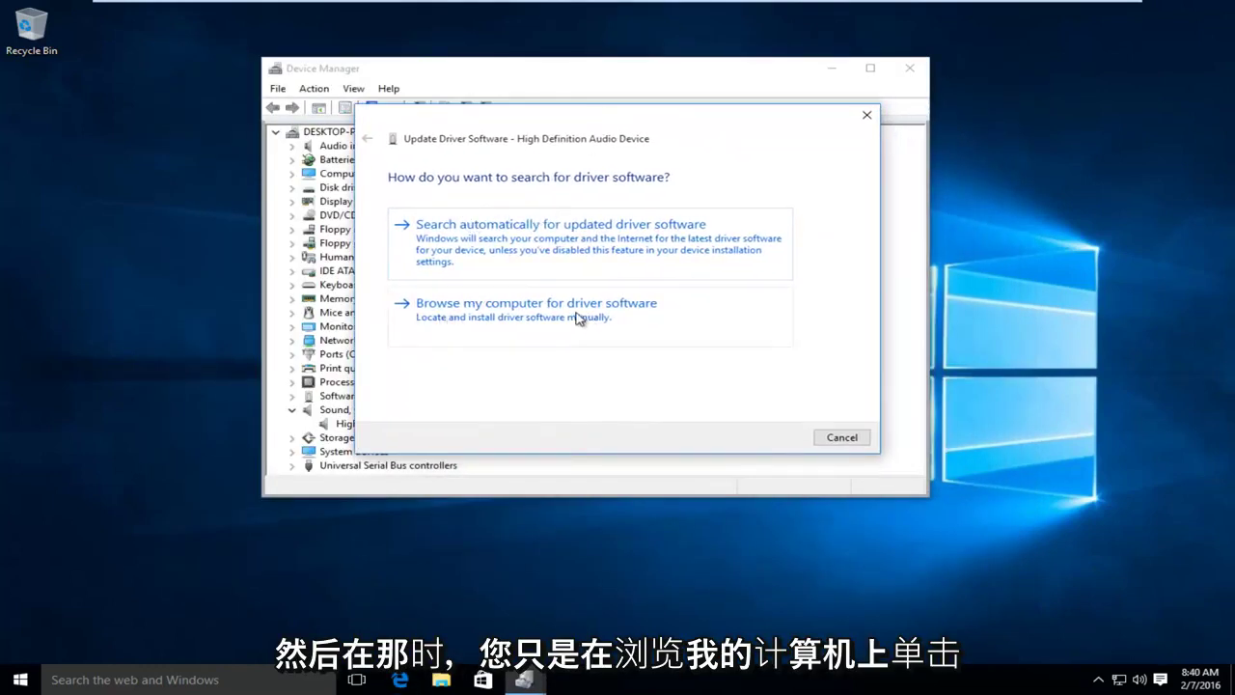
pyautogui.click(465, 318)
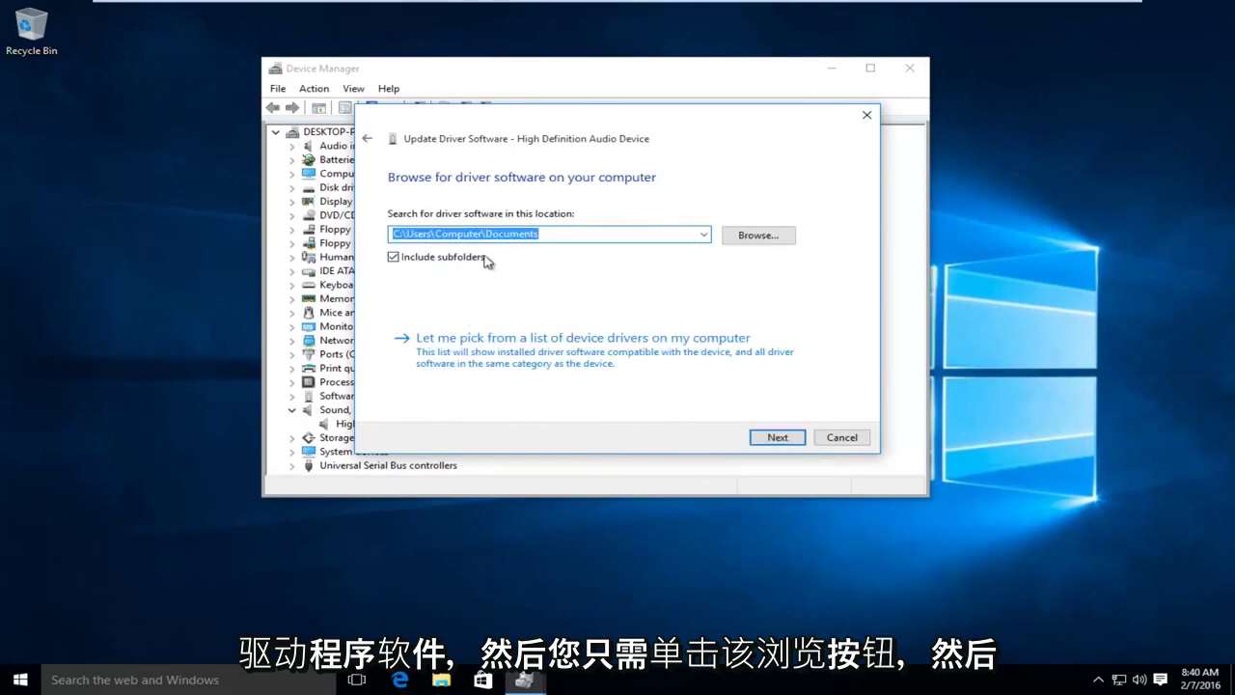
# In the folder picker, select Desktop under This PC as the driver location.
pyautogui.click(758, 238)
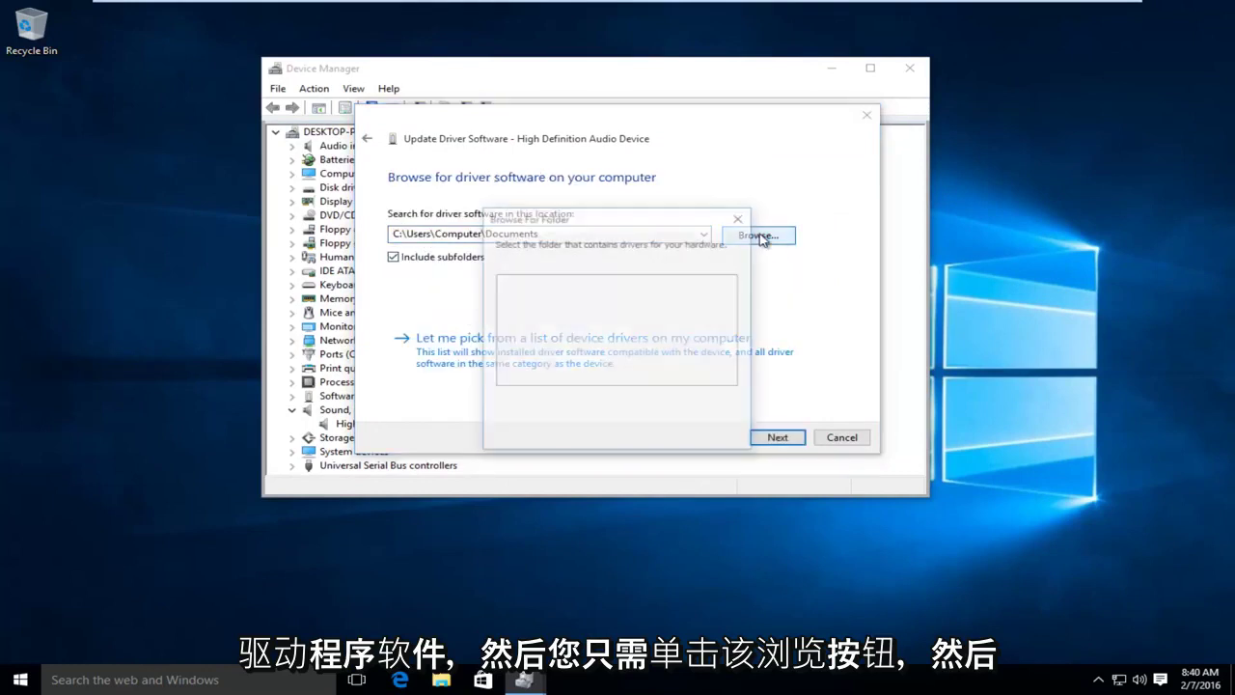
pyautogui.click(510, 282)
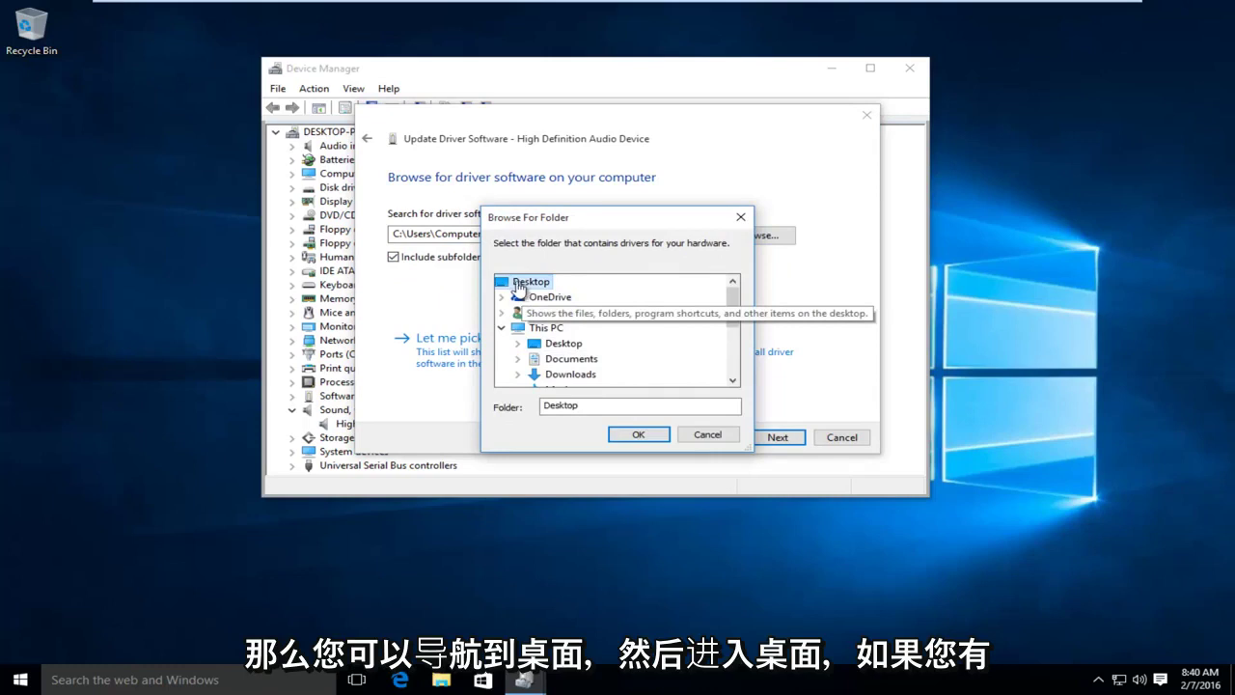
pyautogui.scroll(-1, 511, 286)
pyautogui.click(514, 286)
pyautogui.click(514, 296)
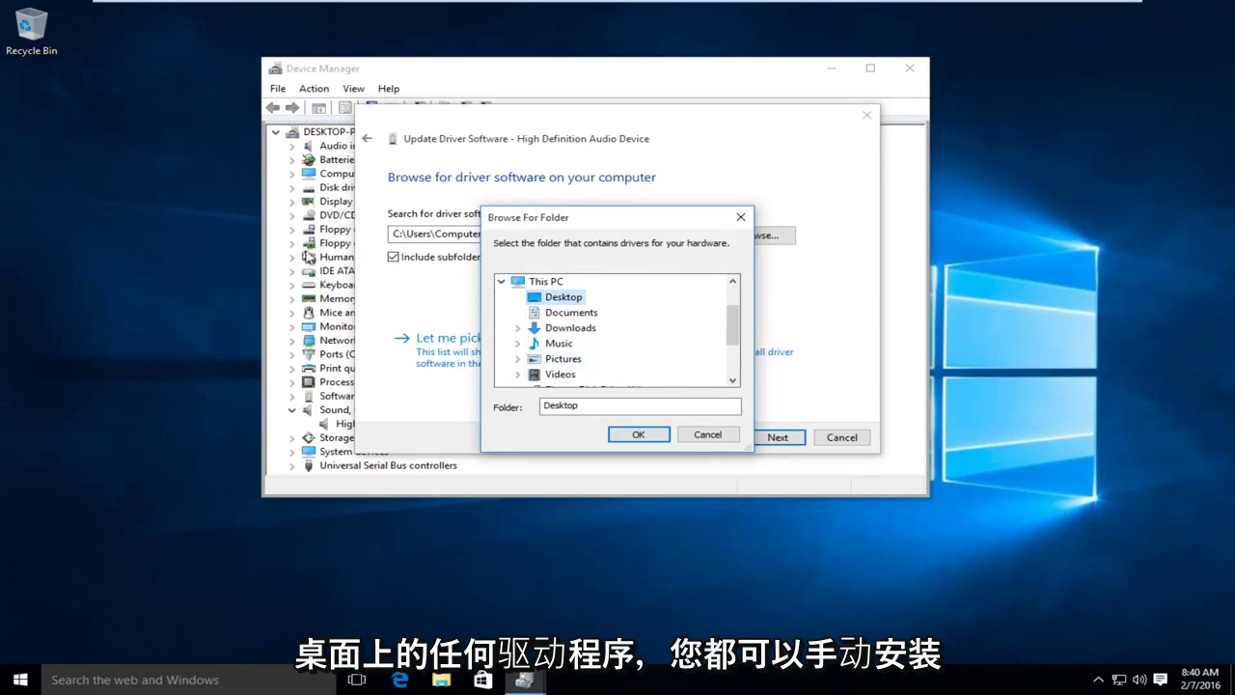
# Cancel the Browse For Folder picker, leaving Documents as the driver search location.
pyautogui.click(687, 433)
pyautogui.click(772, 440)
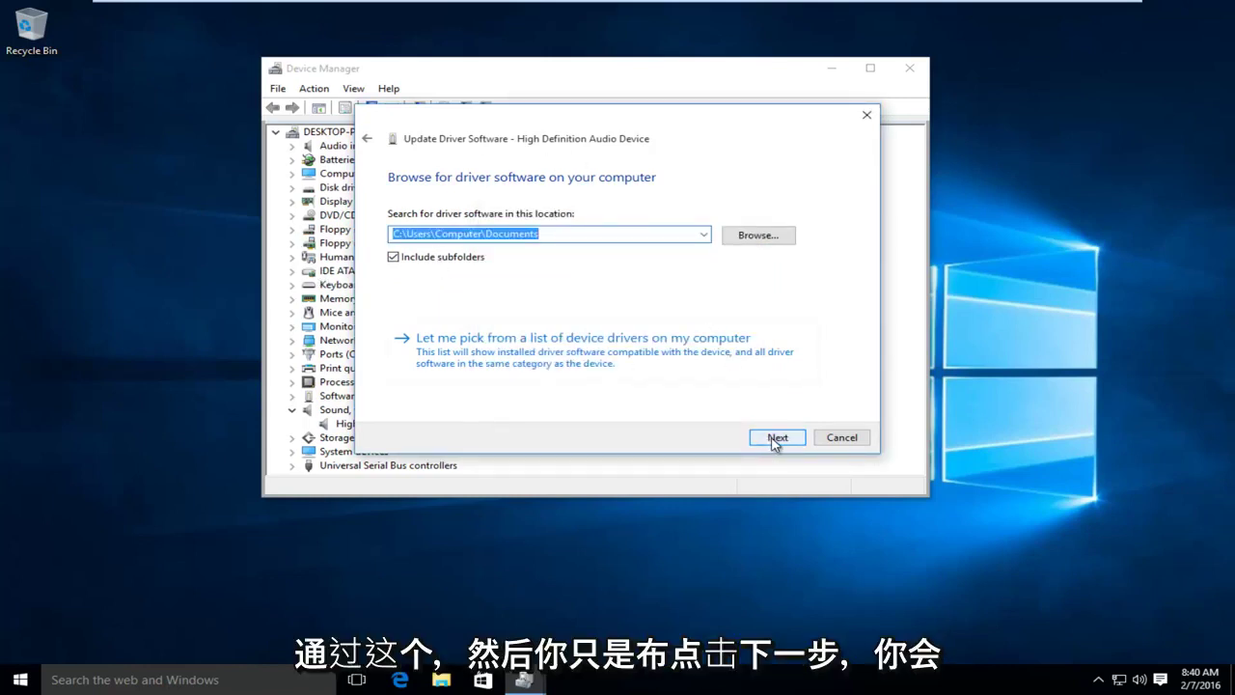